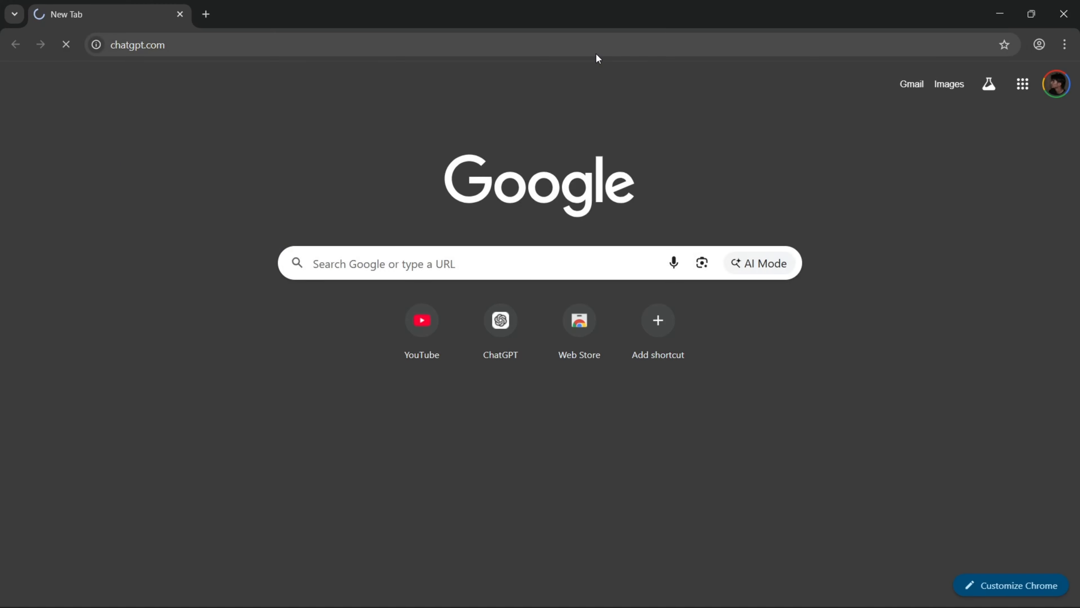
type("Add color to the dogs in the photo. Their colors are brown, gold, and black.")
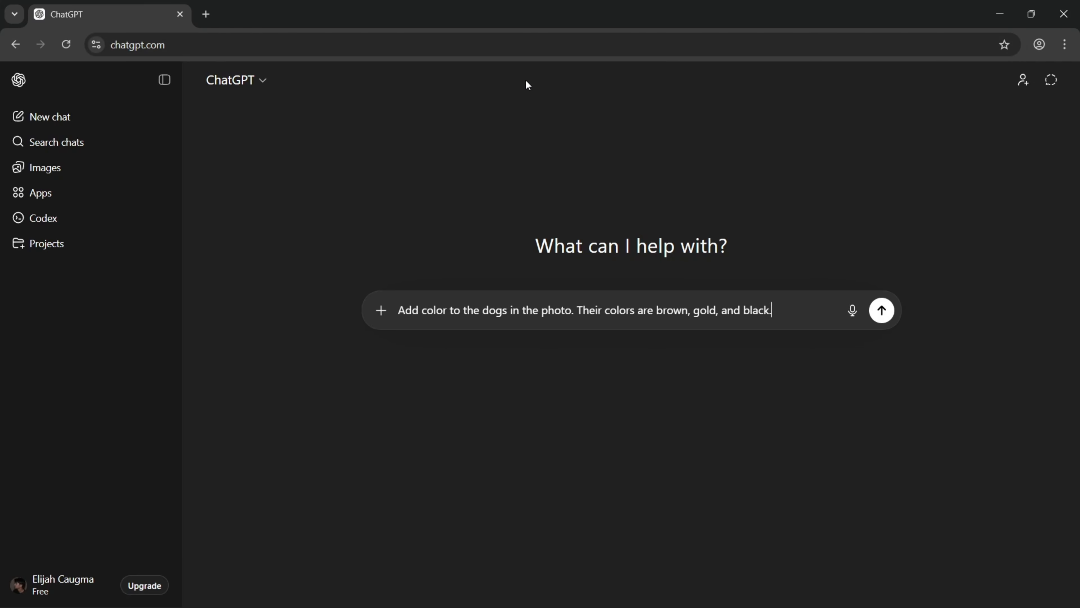
key("ctrl+a")
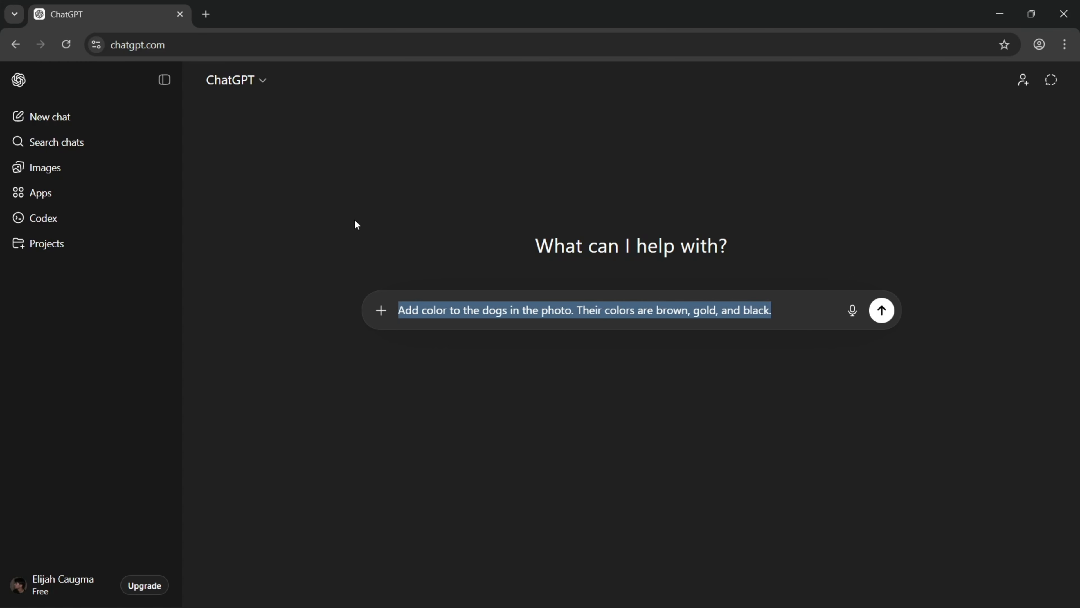
key("BackSpace")
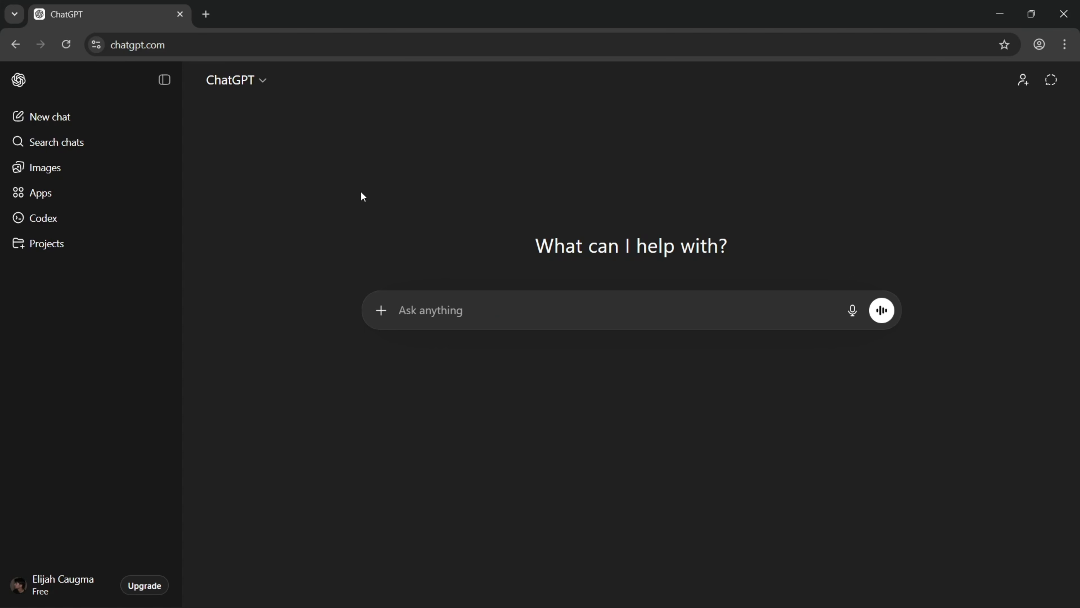
left_click(382, 313)
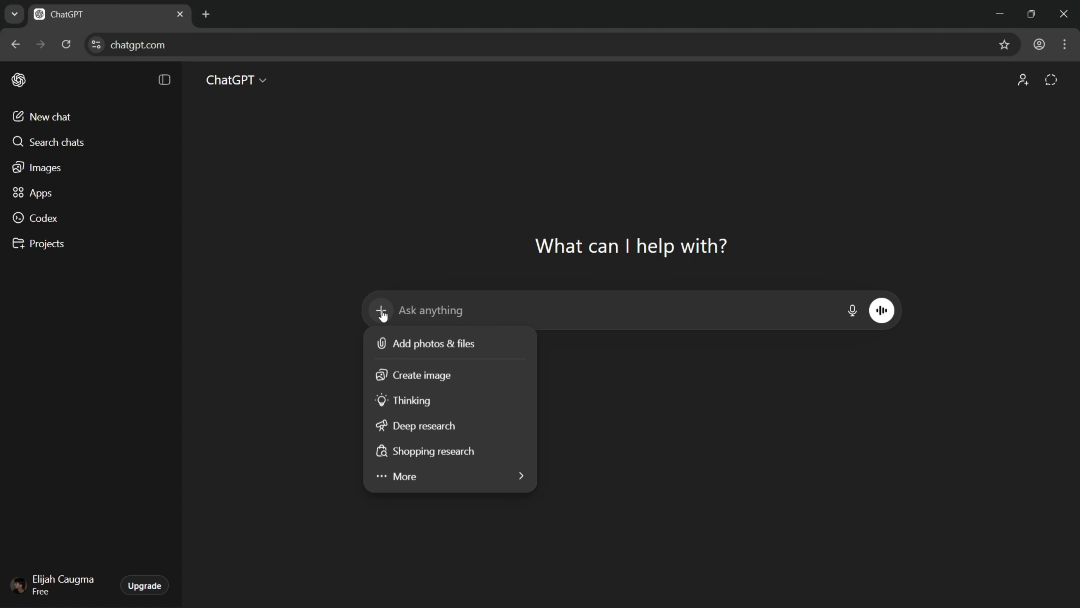
left_click(423, 376)
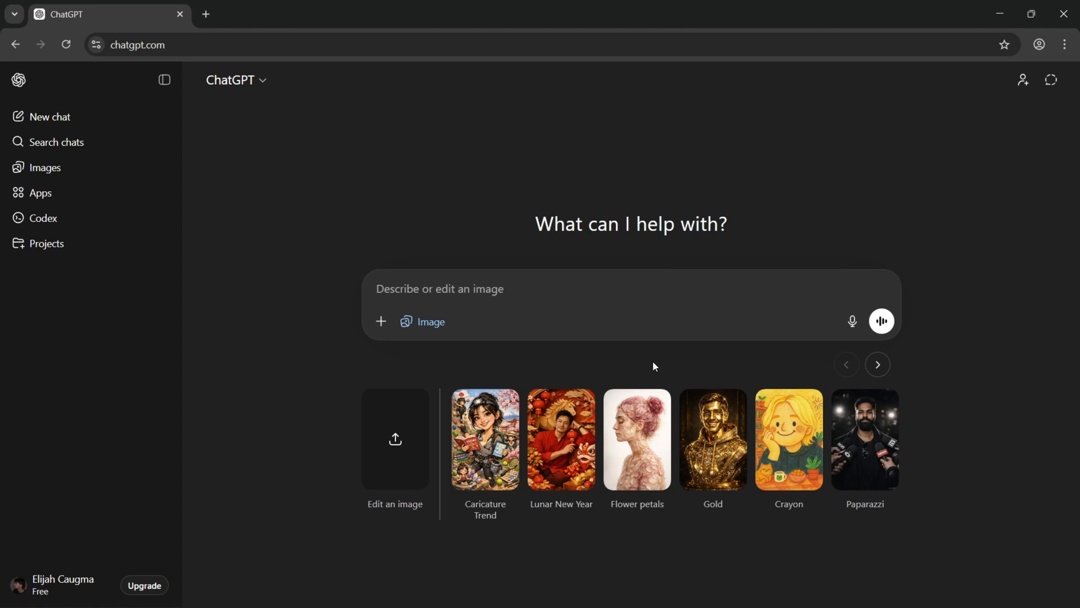
left_click(400, 445)
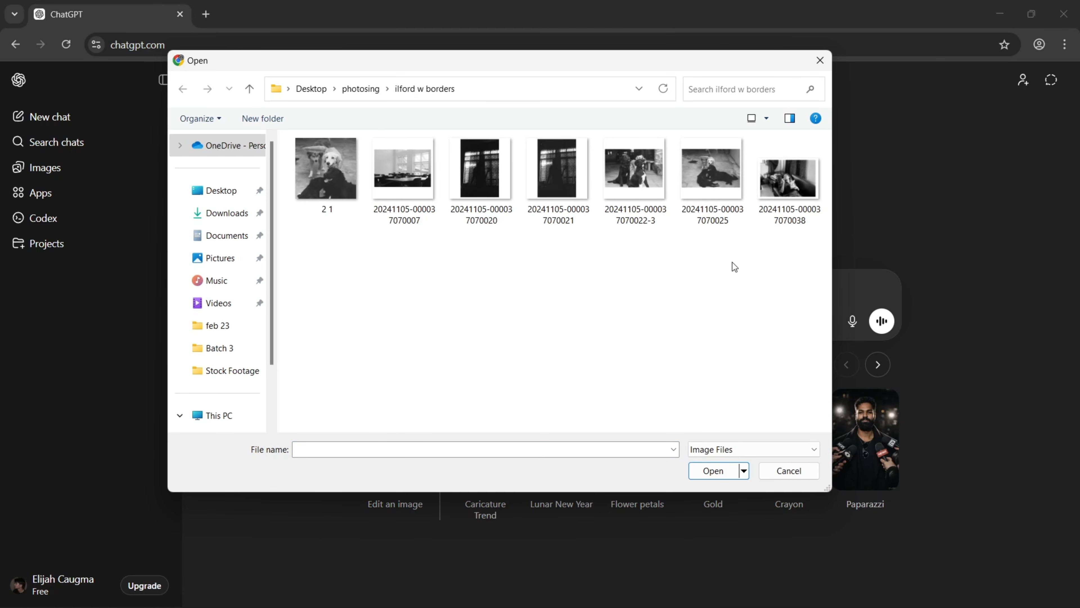
left_click_drag(641, 61, 745, 58)
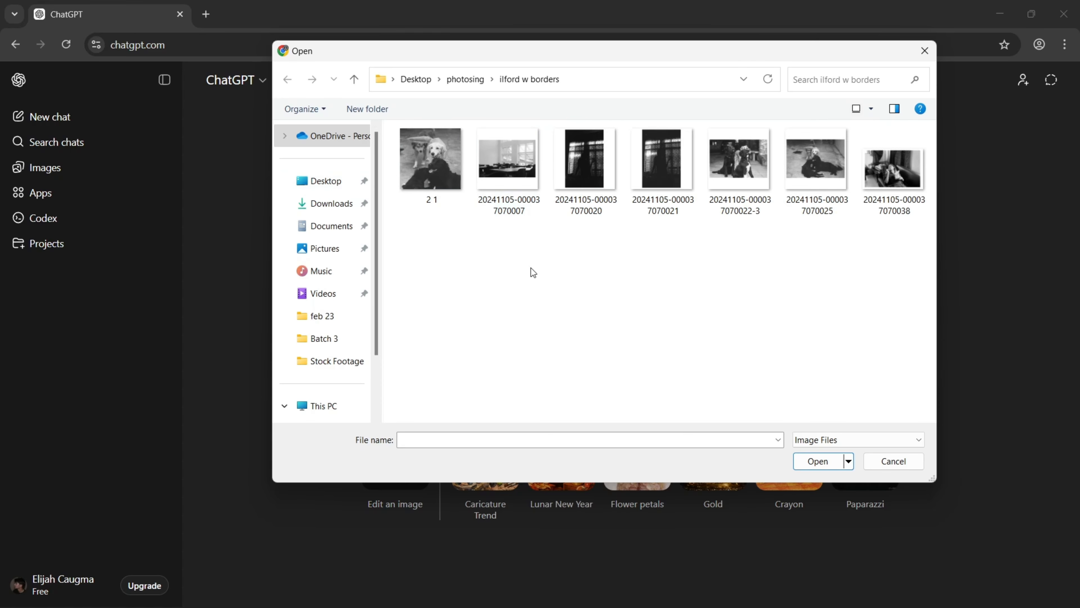
left_click(809, 214)
left_click(816, 461)
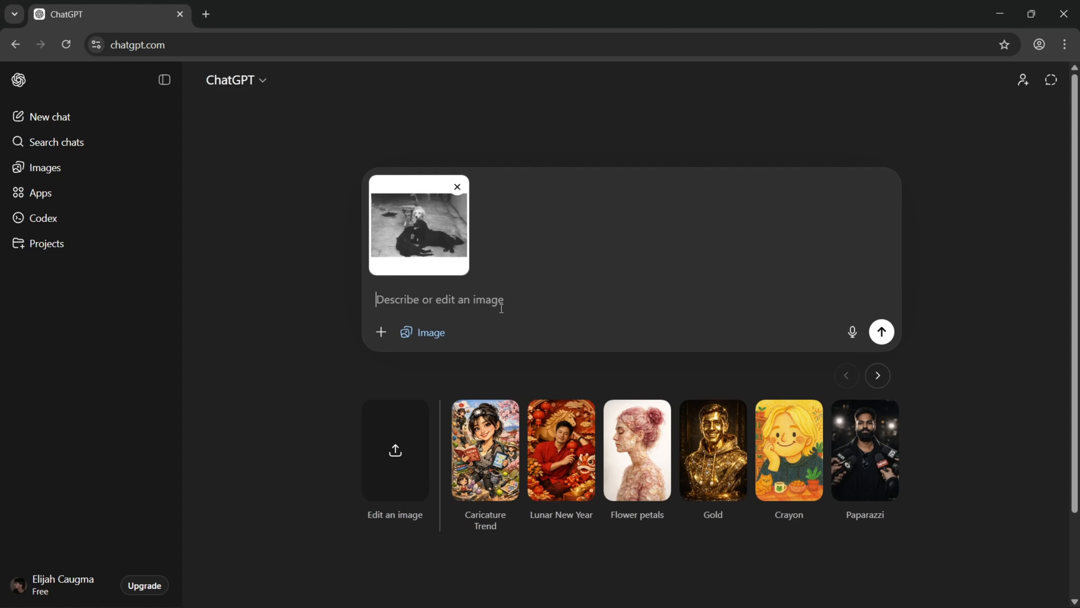
Send the image prompt "Add color to the image. Their colors are brown, gold, and black." and view the generated picture.
type("A")
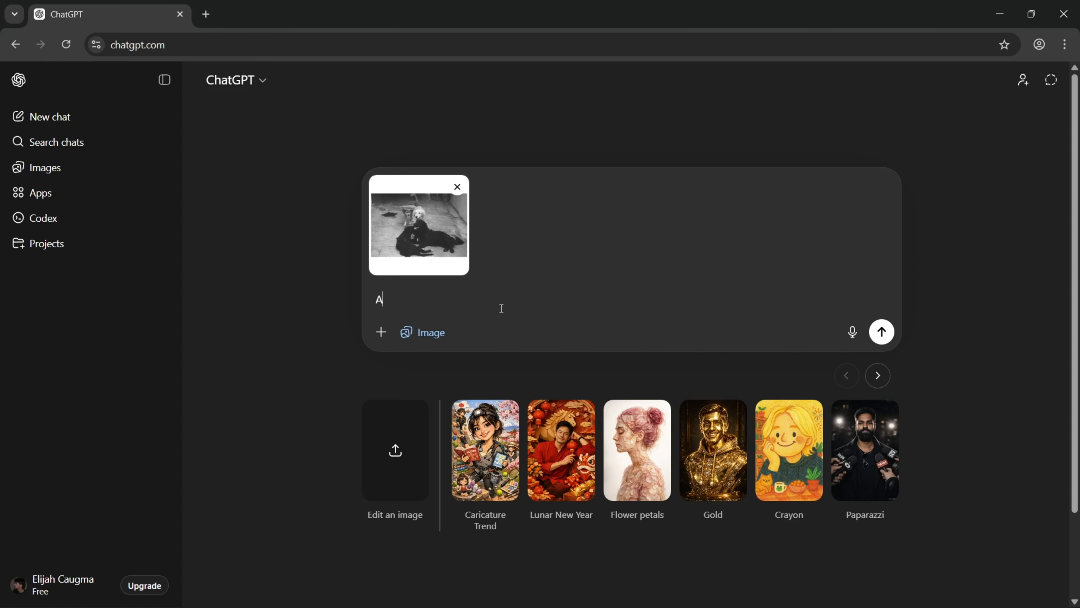
type("dd color to the image. ")
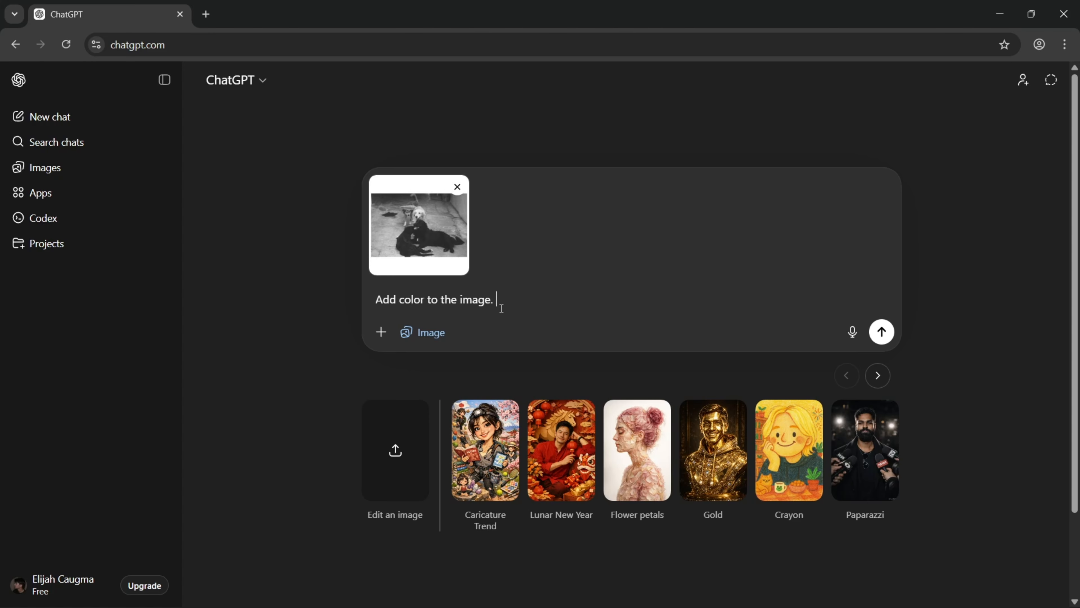
type("Their colors are brown")
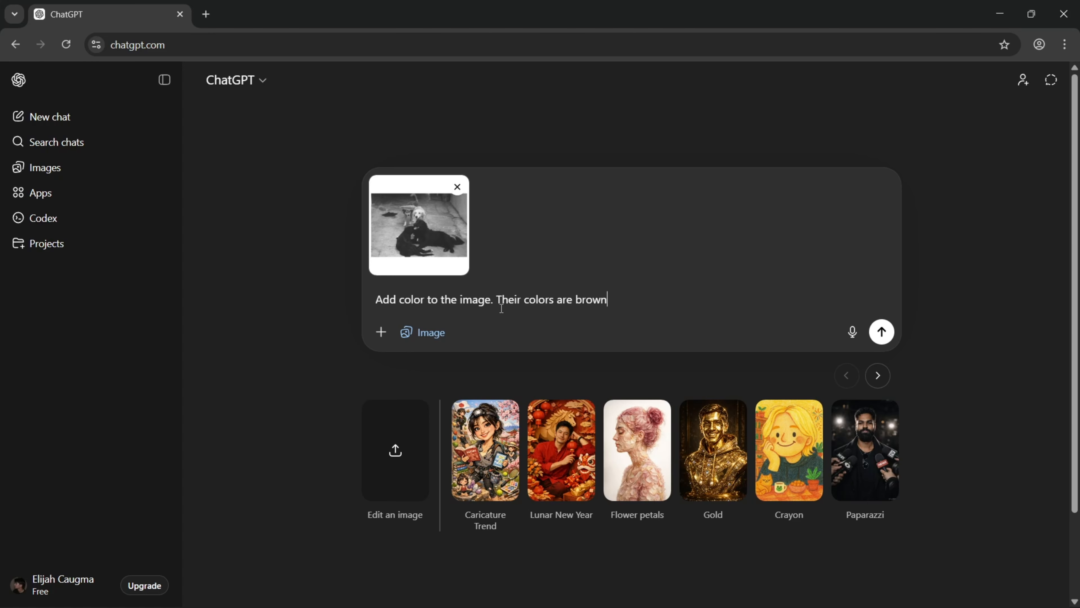
type(", gold, and balack.")
key("Return")
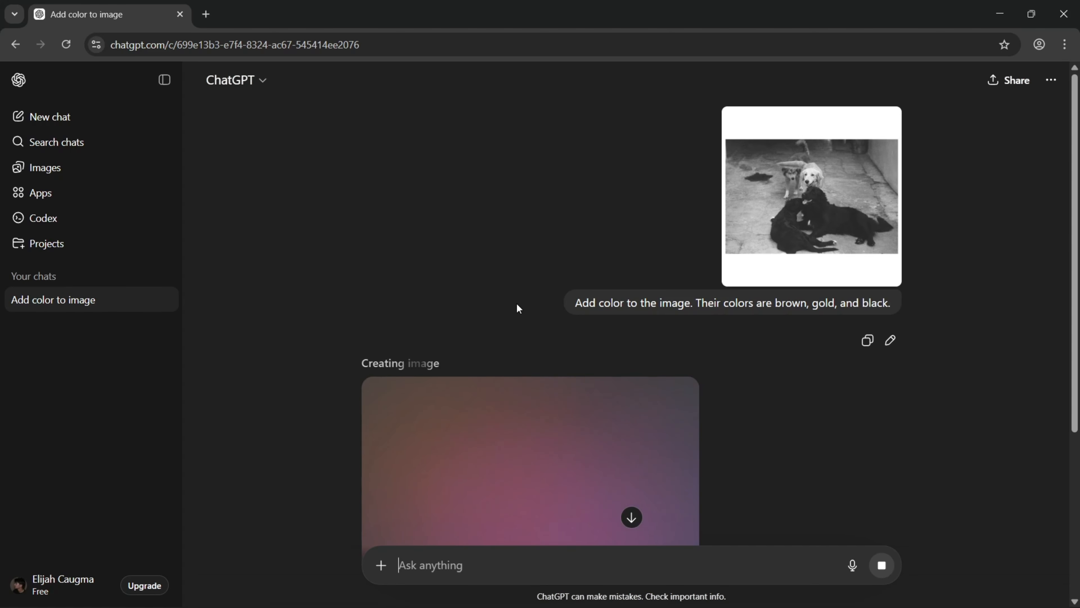
scroll(516, 303, "down", 4)
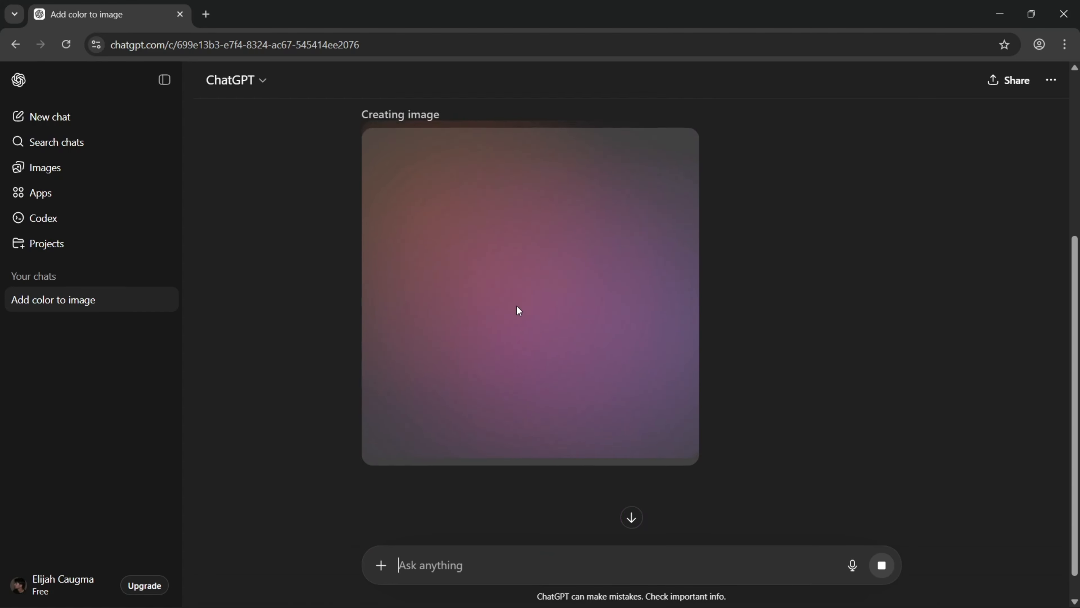
scroll(516, 305, "up", 1)
scroll(516, 305, "up", 2)
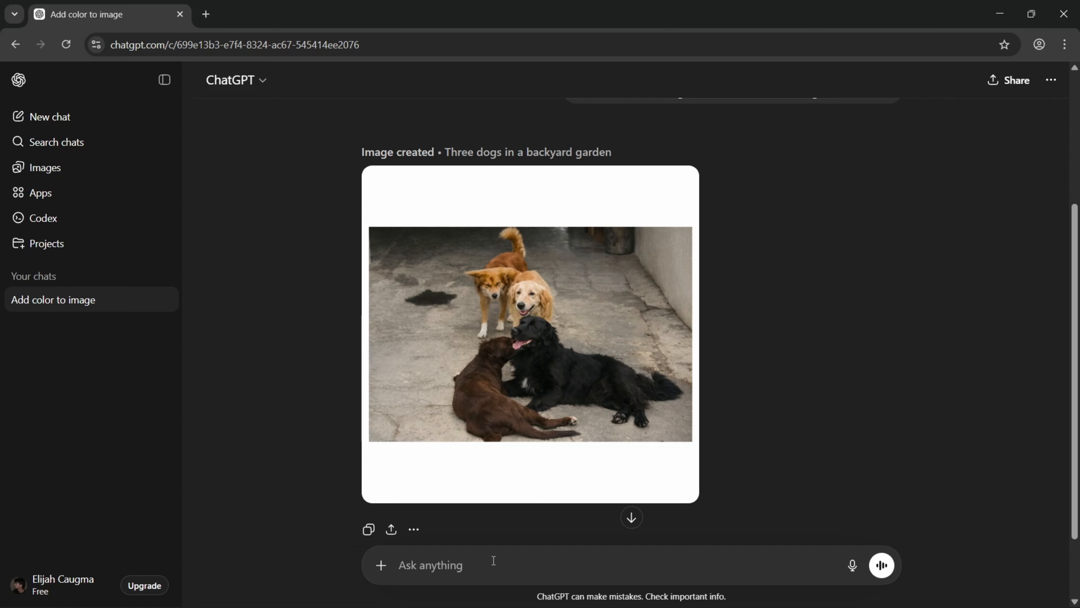
Send "Take that image and change the color of the dog on the bottom left. Make it black like the one beside it.".
type("Take that image and ")
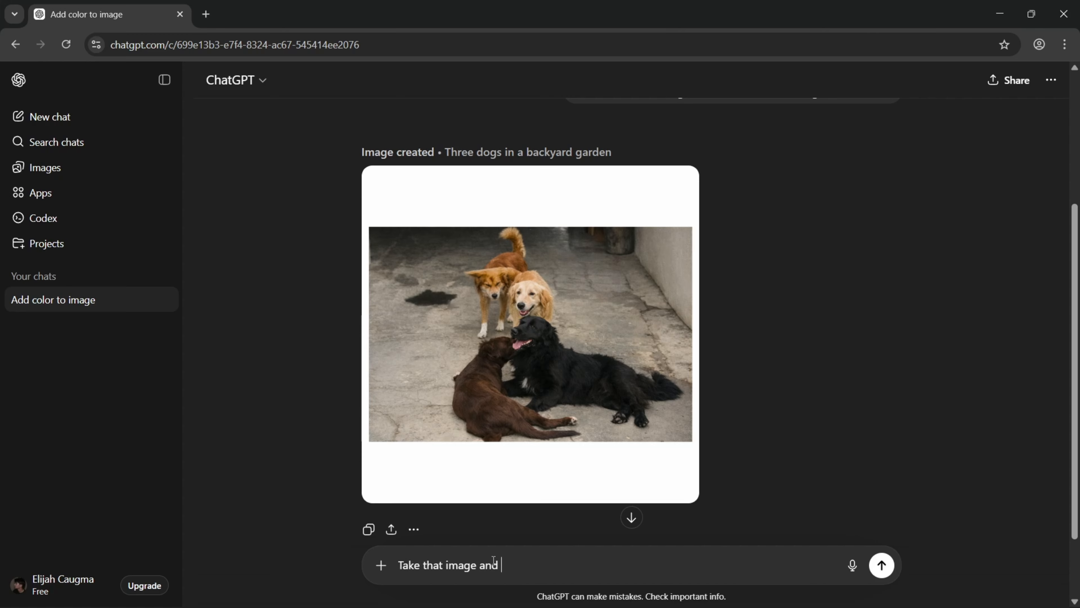
type("change the color of the dog on the ")
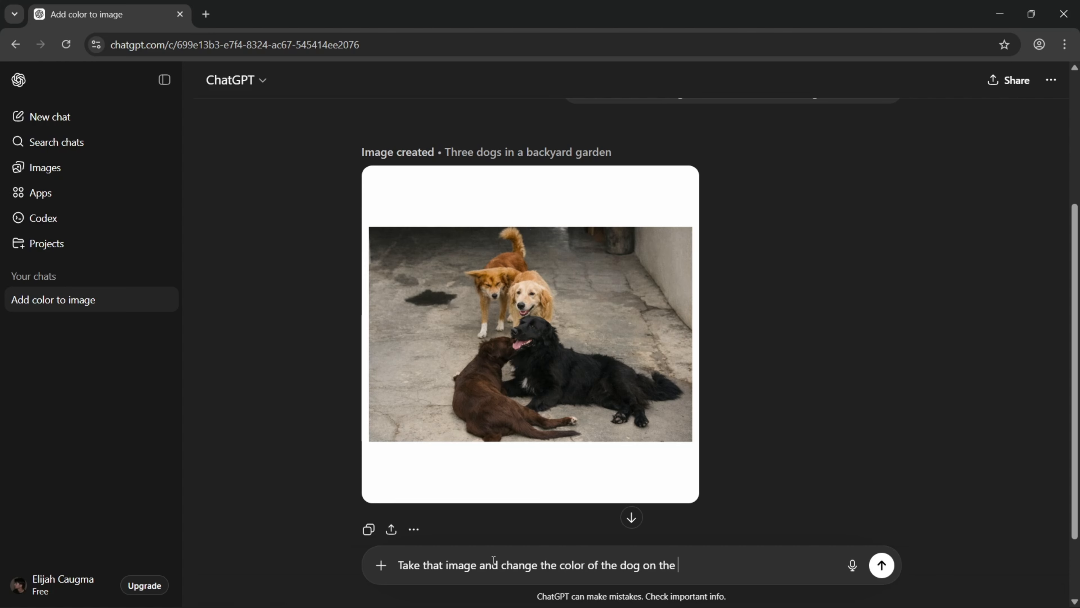
type("bottom left. Make it ")
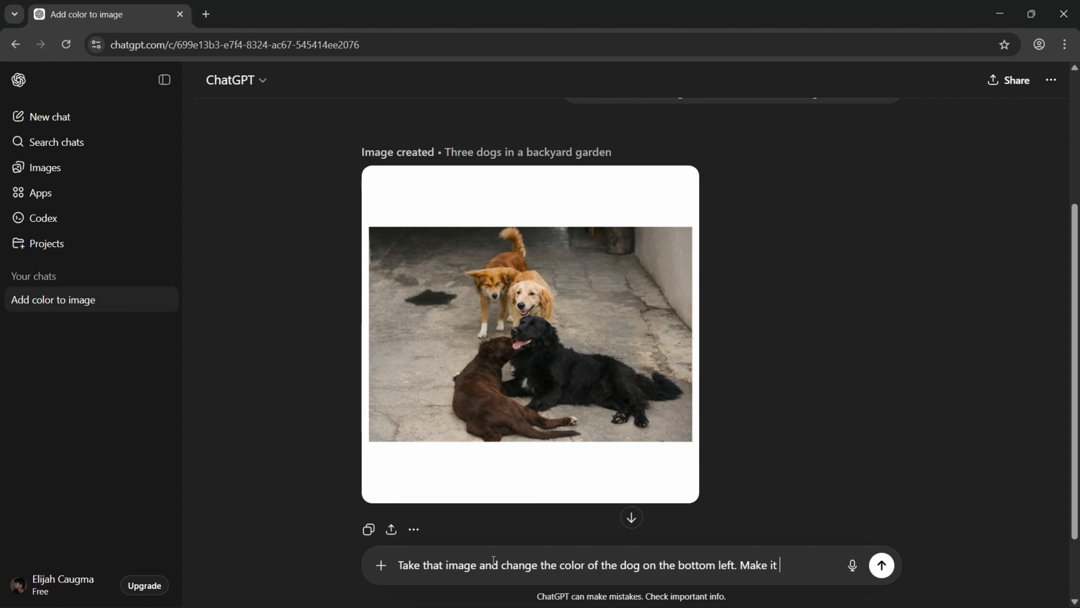
type("black like the oth")
key("BackSpace")
key("BackSpace")
key("BackSpace")
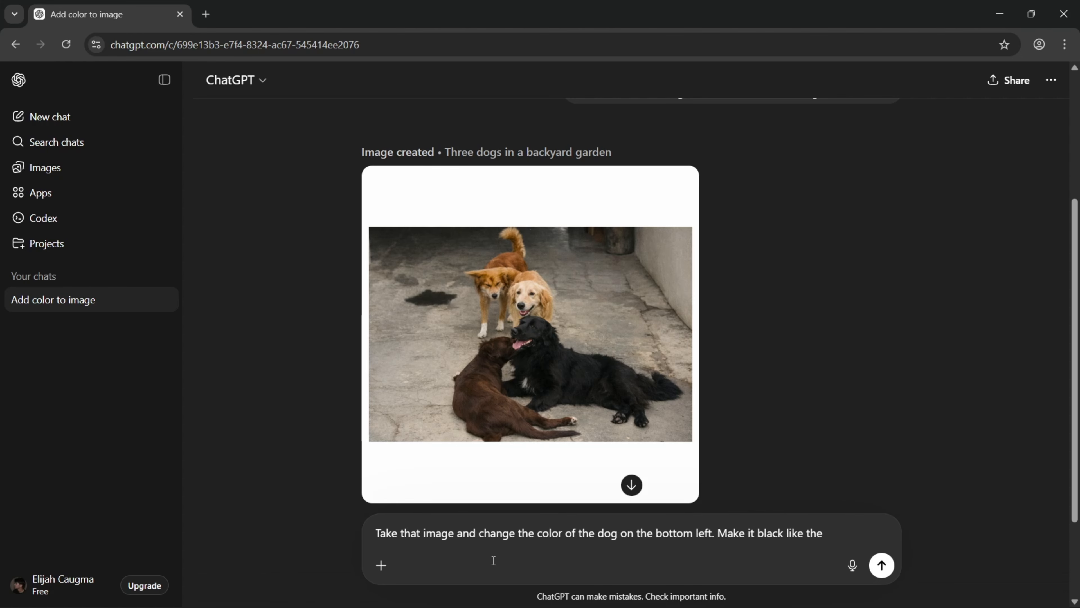
type("one beside it.")
key("Return")
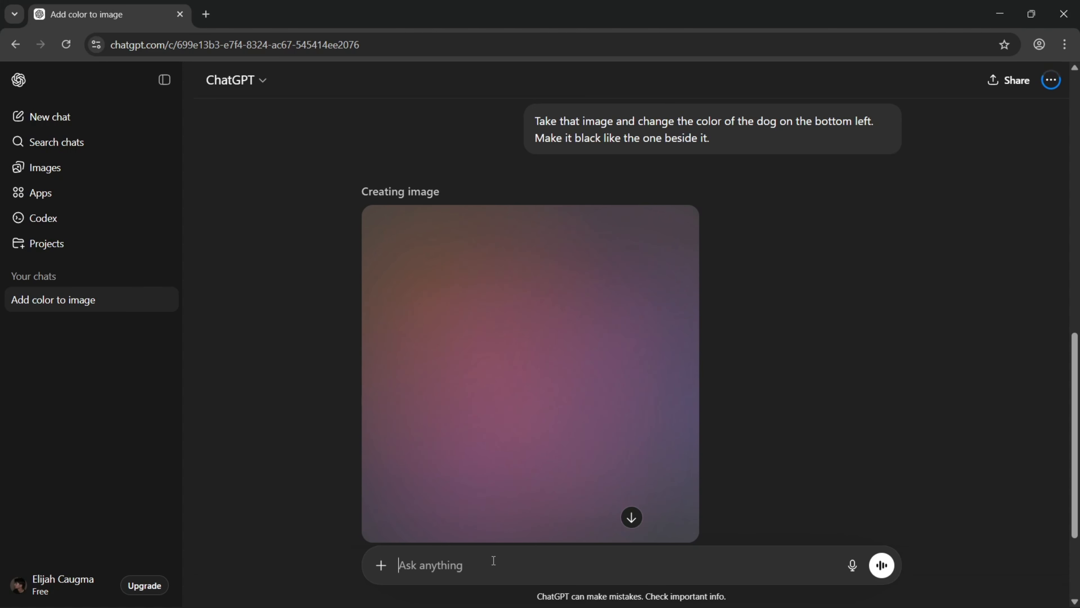
scroll(763, 336, "down", 2)
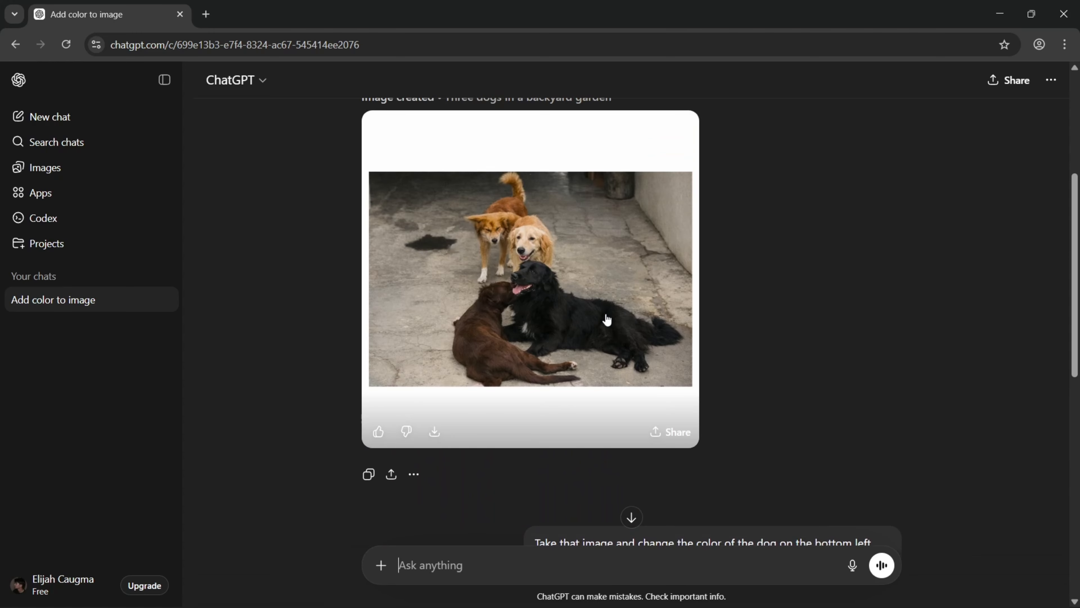
scroll(607, 320, "down", 10)
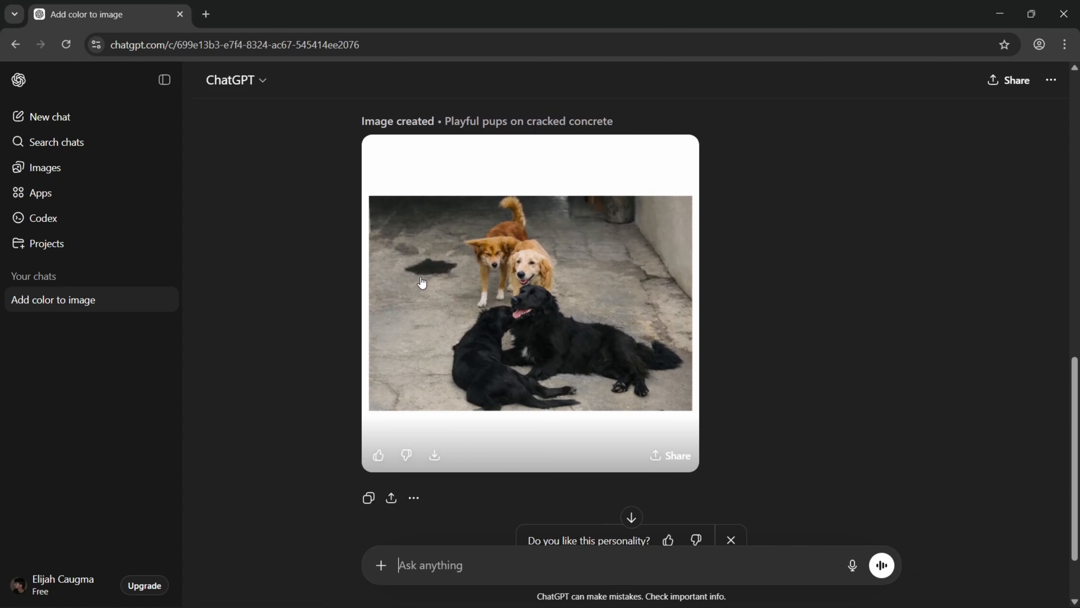
Write the follow-up prompt "Take that image and remove the black spot in the background" without sending it.
left_click(534, 573)
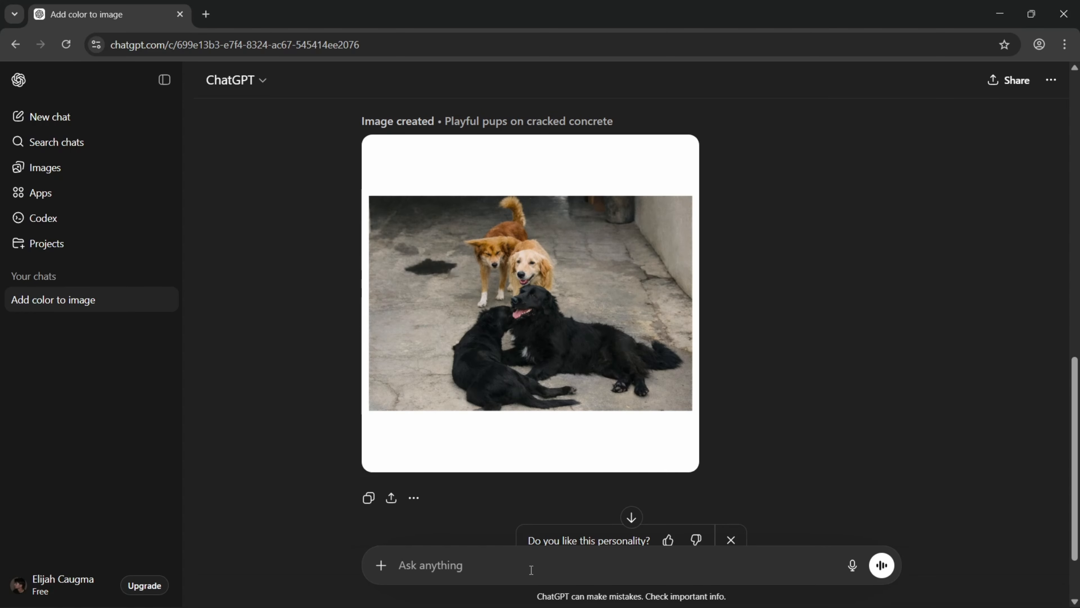
type("can")
key("BackSpace")
key("BackSpace")
key("BackSpace")
type("Take that image and remove the block")
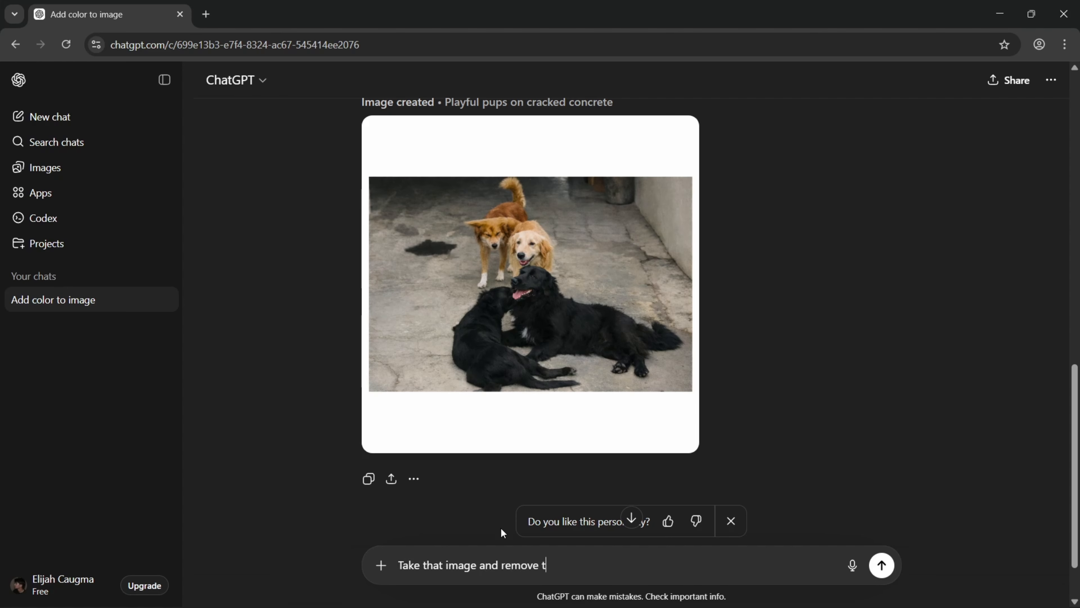
key("BackSpace")
key("BackSpace")
key("BackSpace")
key("BackSpace")
type("ack spot in te")
key("BackSpace")
type("he background")
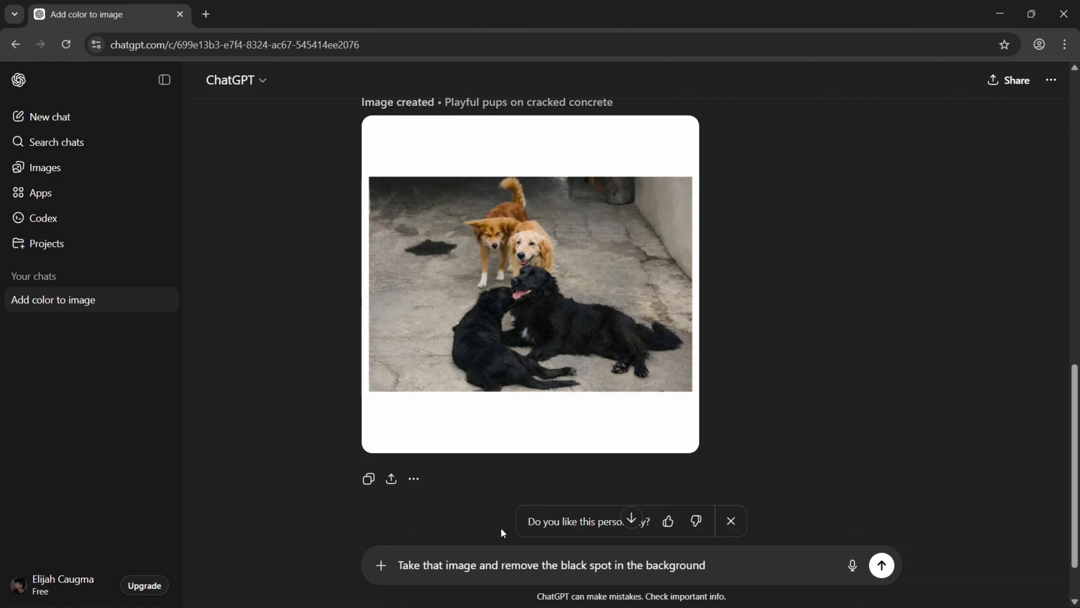
Reword the prompt to say "the black spot on the concrete in the background" and send it.
left_click(619, 563)
type("r")
key("BackSpace")
type("o")
key("Right")
key("Right")
type("the concrete in")
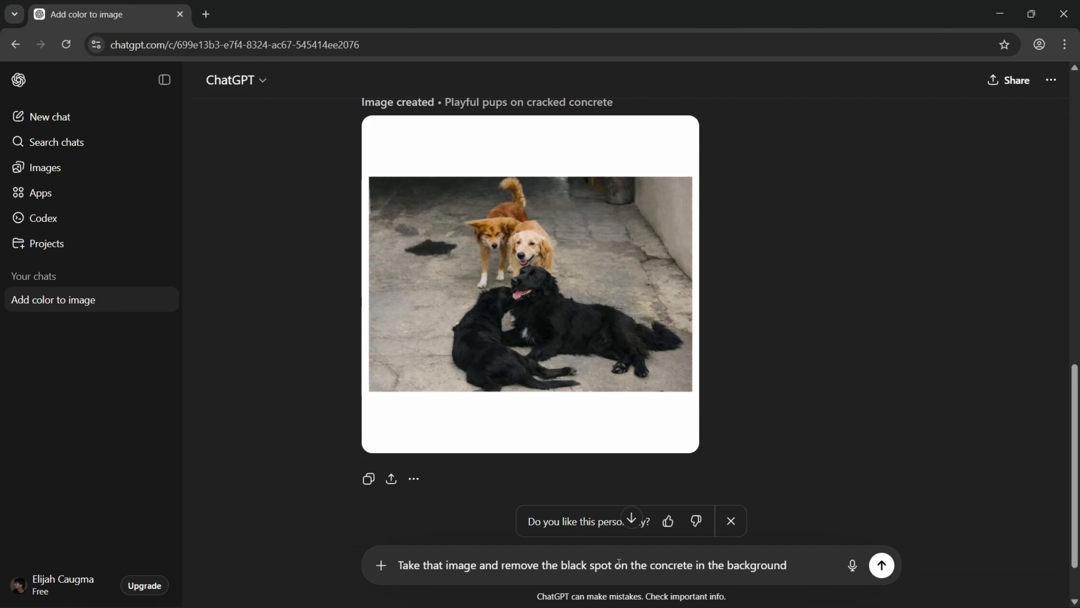
left_click(882, 565)
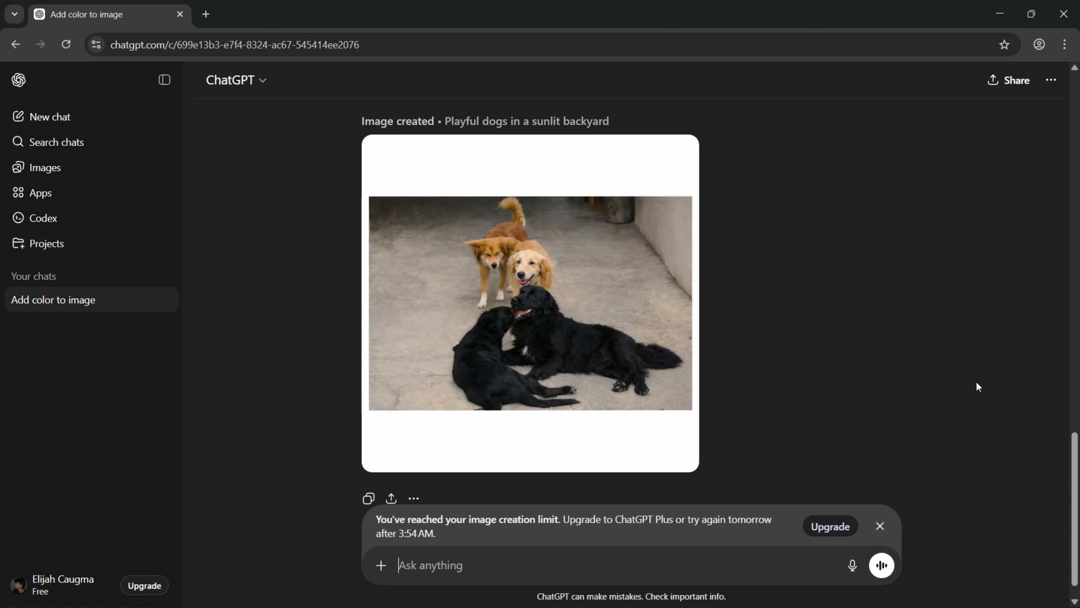
Download the latest edited dog image, check the file in the Downloads folder, and minimize the folder window.
mouse_move(627, 338)
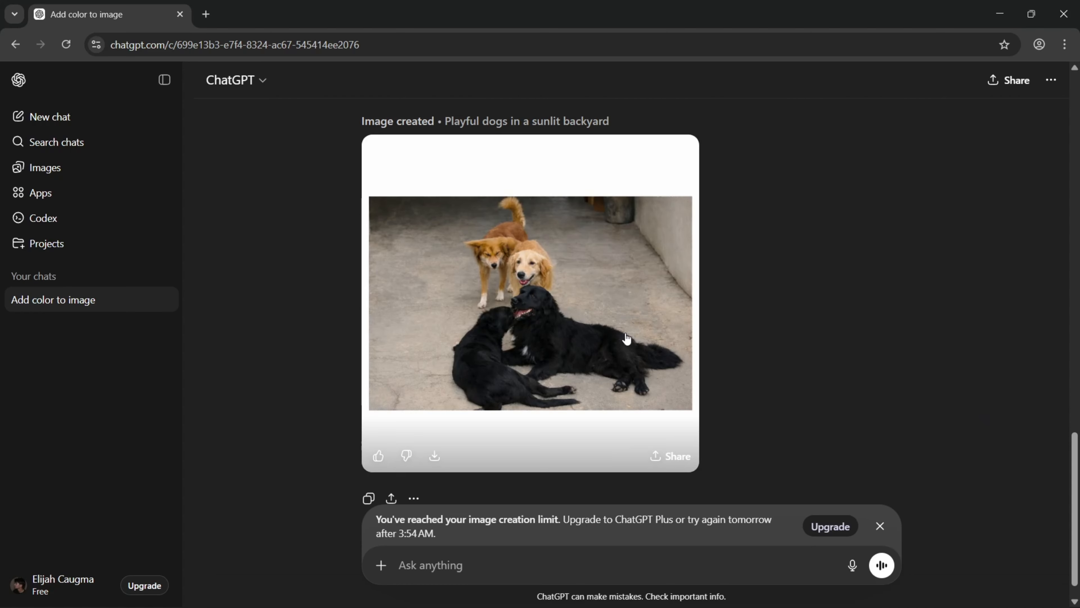
left_click(435, 455)
left_click(1001, 79)
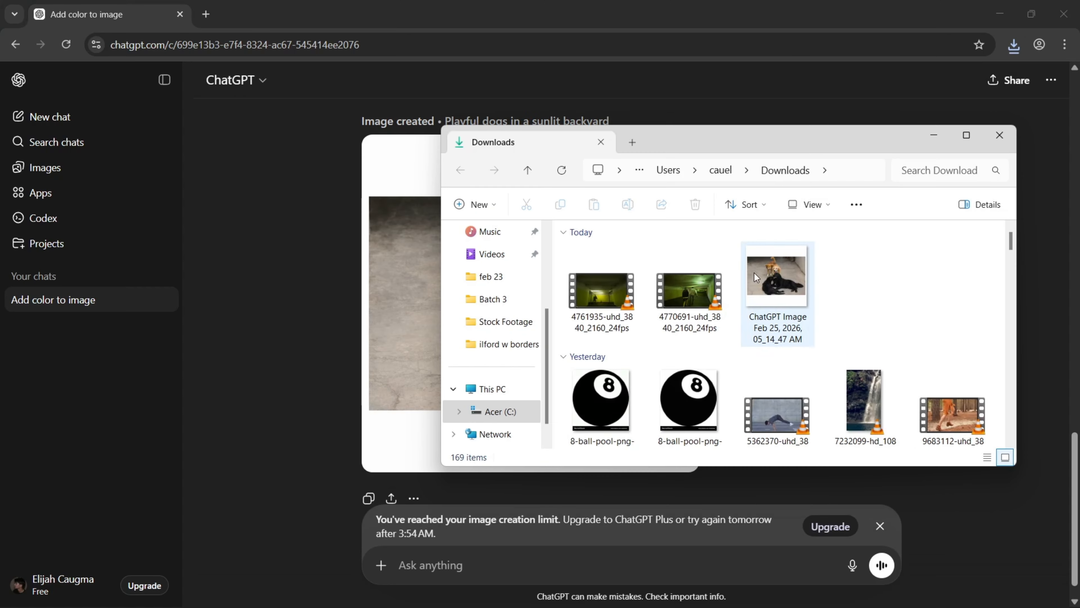
left_click(931, 140)
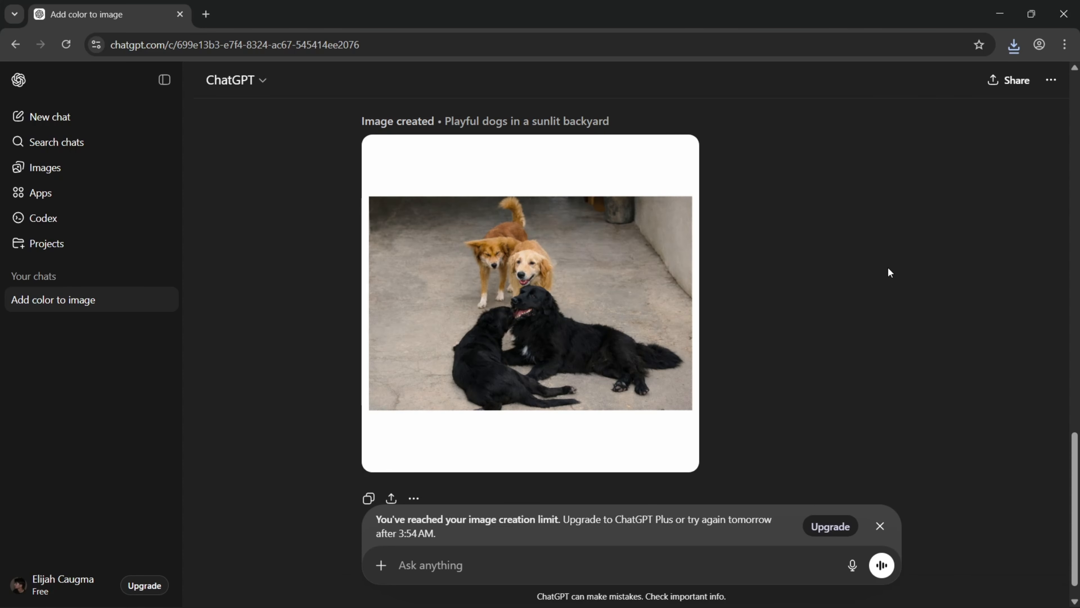